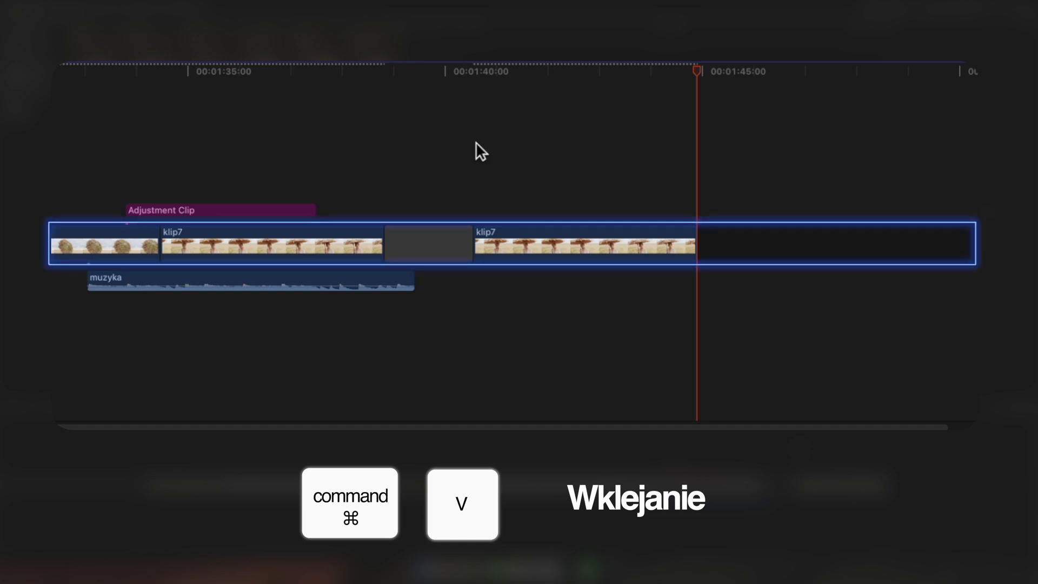
- Copy the Adjustment Clip and paste it after the last klip7 in the timeline
click(270, 212)
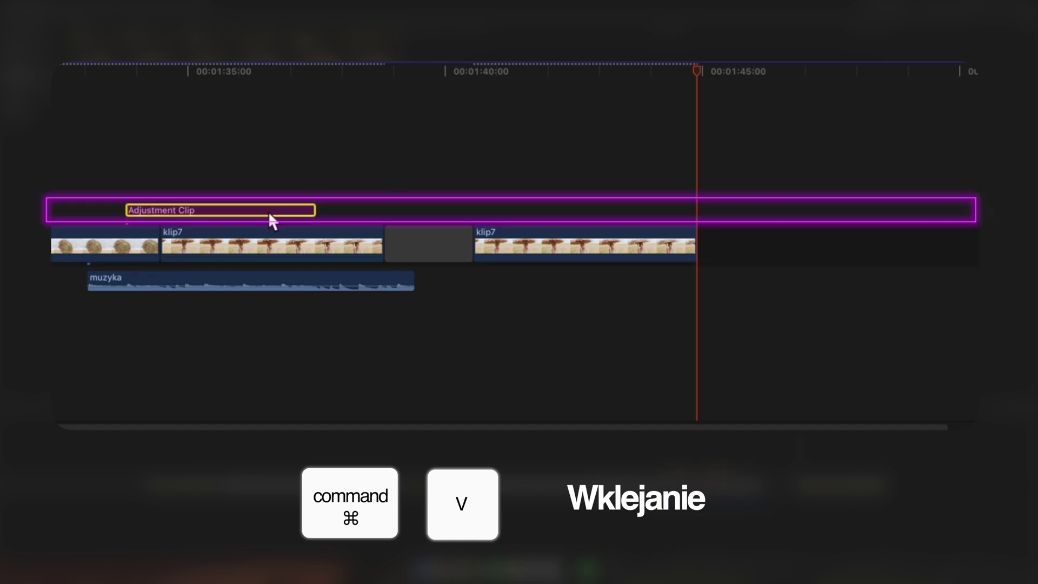
click(723, 158)
key(super+v)
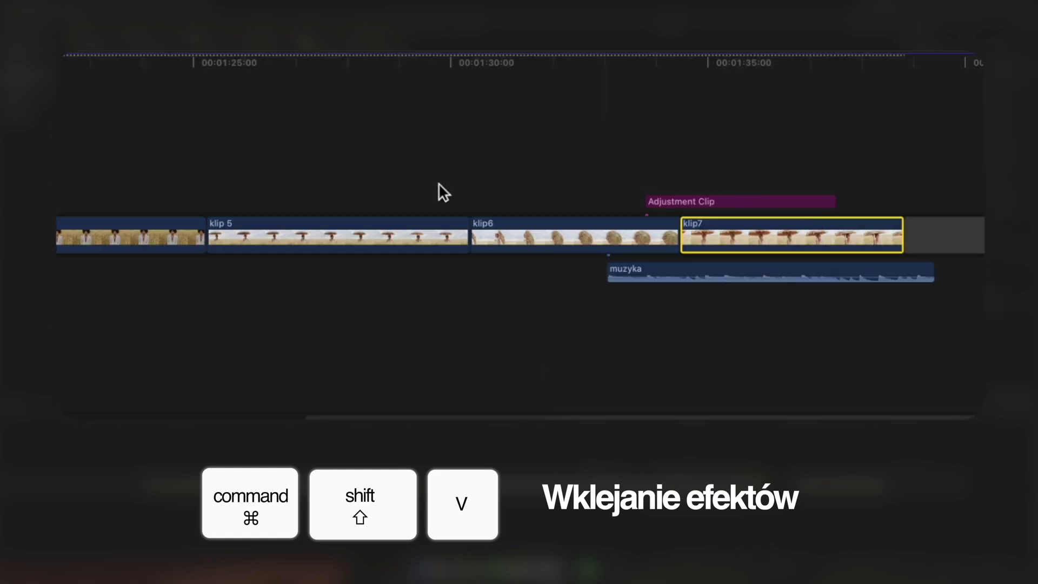
- Open the paste-attributes options for klip 5 and isolate the Color Wheels 1 effect for pasting
click(400, 232)
key(super+shift+v)
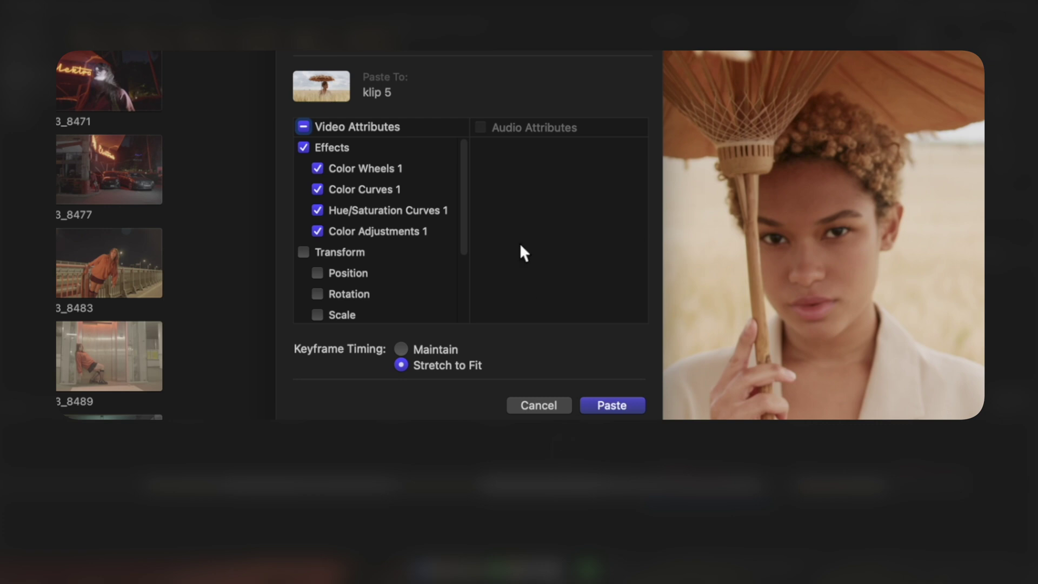
click(401, 232)
click(411, 209)
click(390, 188)
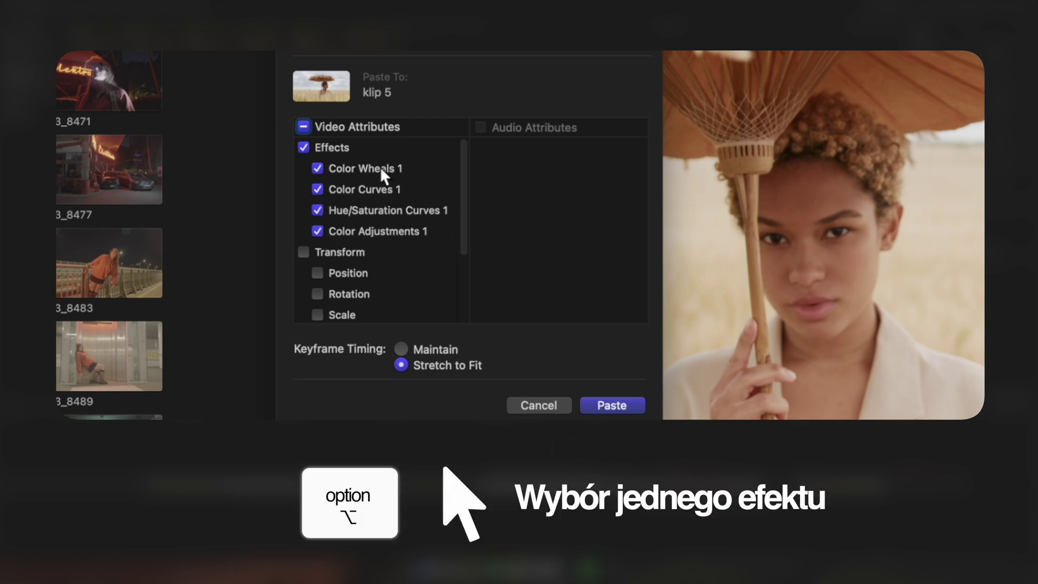
alt+click(381, 167)
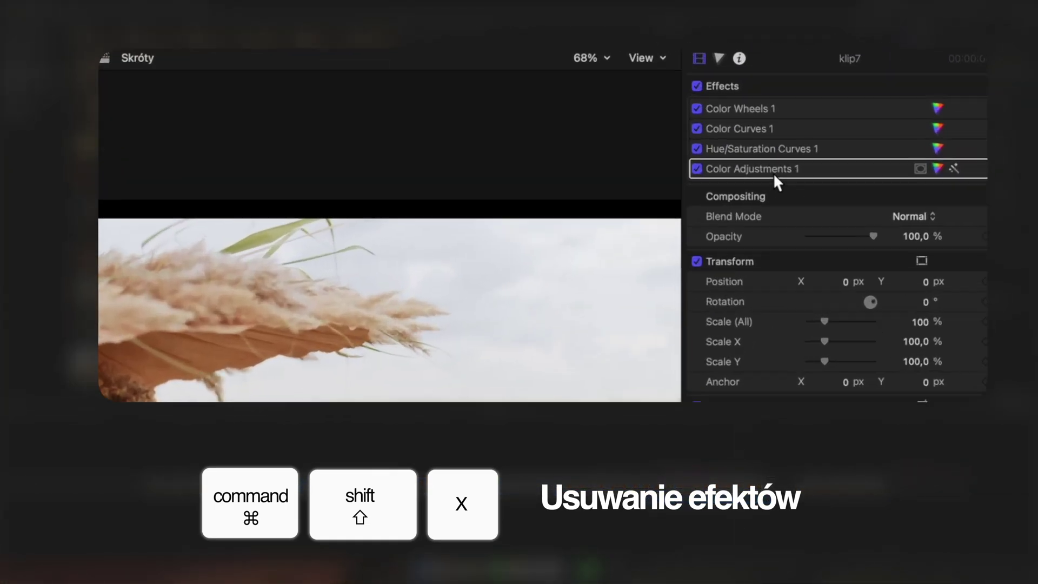
- Delete the Color Adjustments 1 and Hue/Saturation Curves 1 effects from klip7, and isolate Color Adjustments in the list of attributes for removal
click(733, 183)
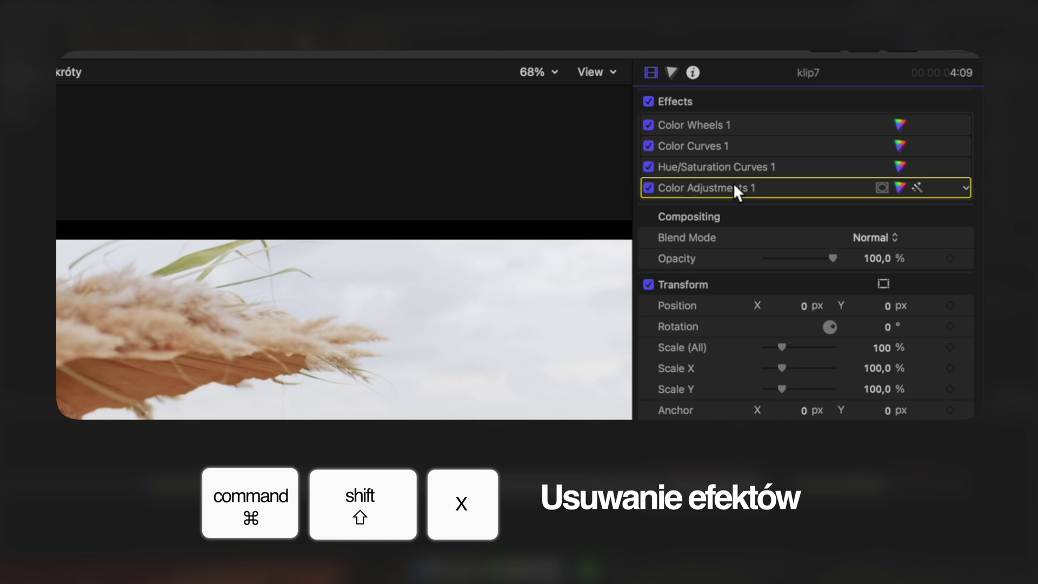
key(Delete)
click(728, 163)
key(Delete)
click(736, 143)
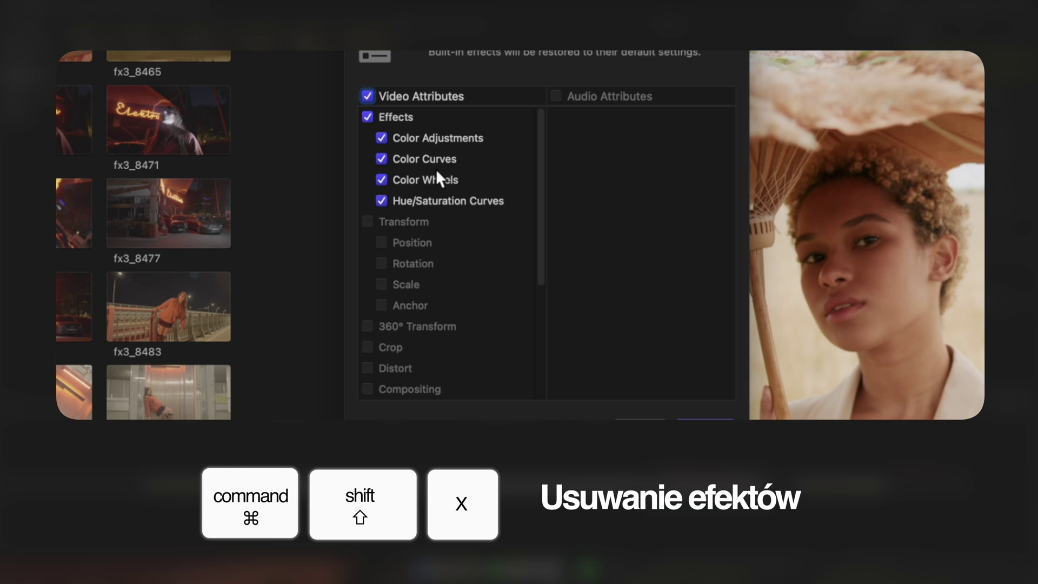
alt+click(442, 138)
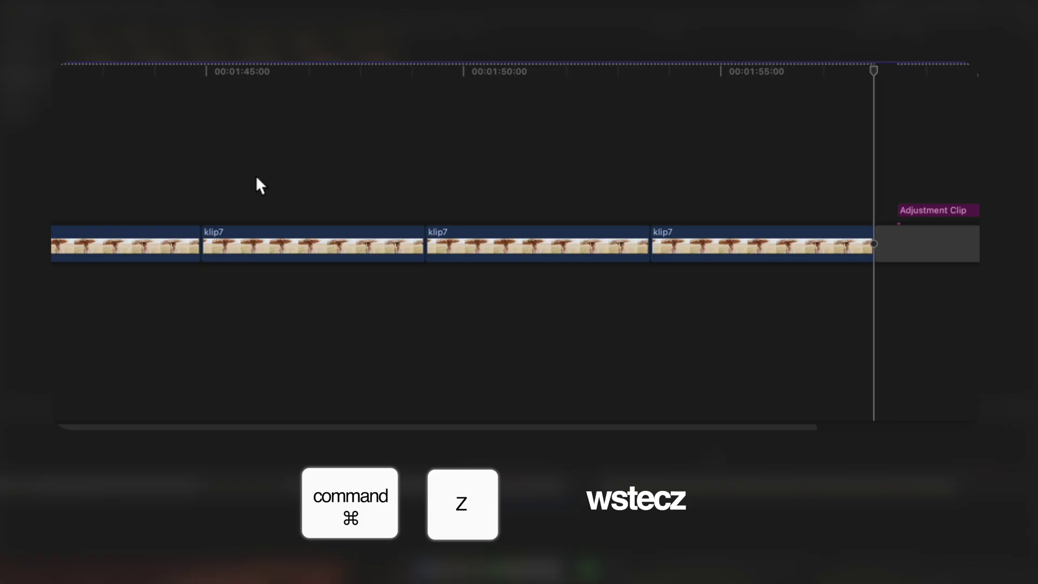
- Undo the last three timeline edits to remove the extra klip7 copies
key(super+z)
key(super+z)
key(super+z)
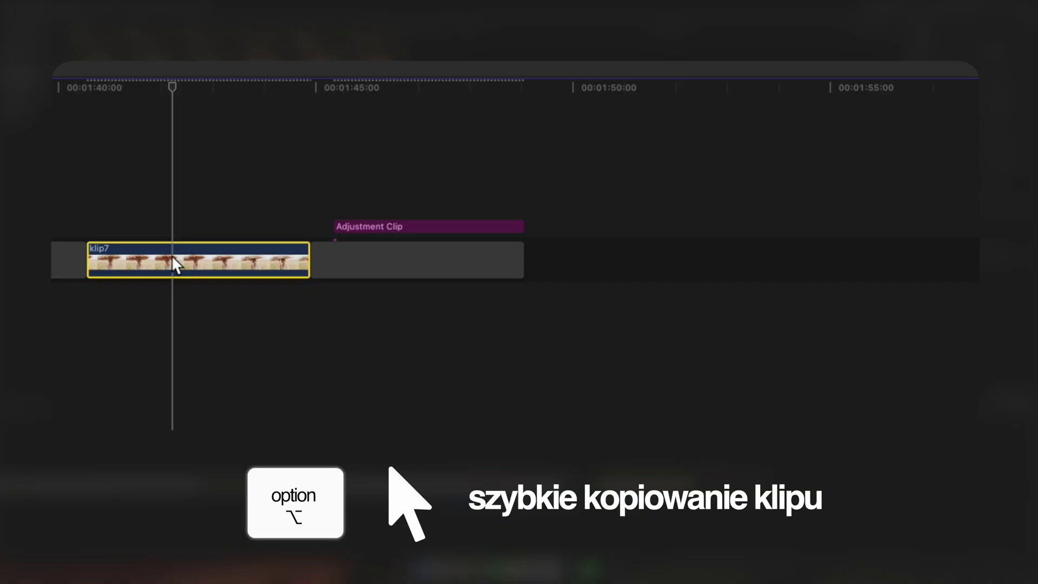
- Duplicate klip7 directly after itself and above that copy, and duplicate the Adjustment Clip to the end of the storyline
drag(173, 258, 412, 272)
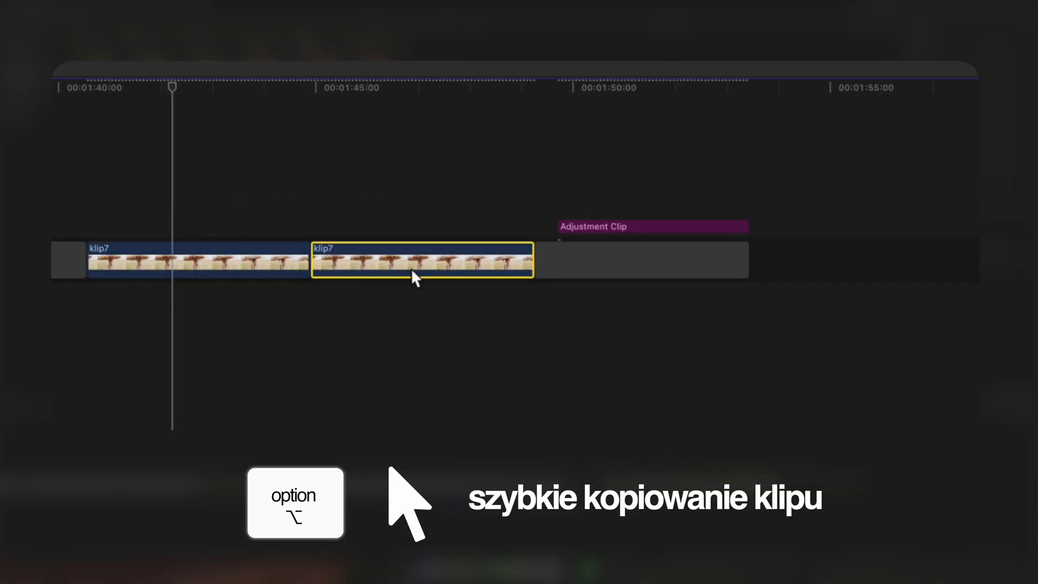
drag(269, 262, 427, 192)
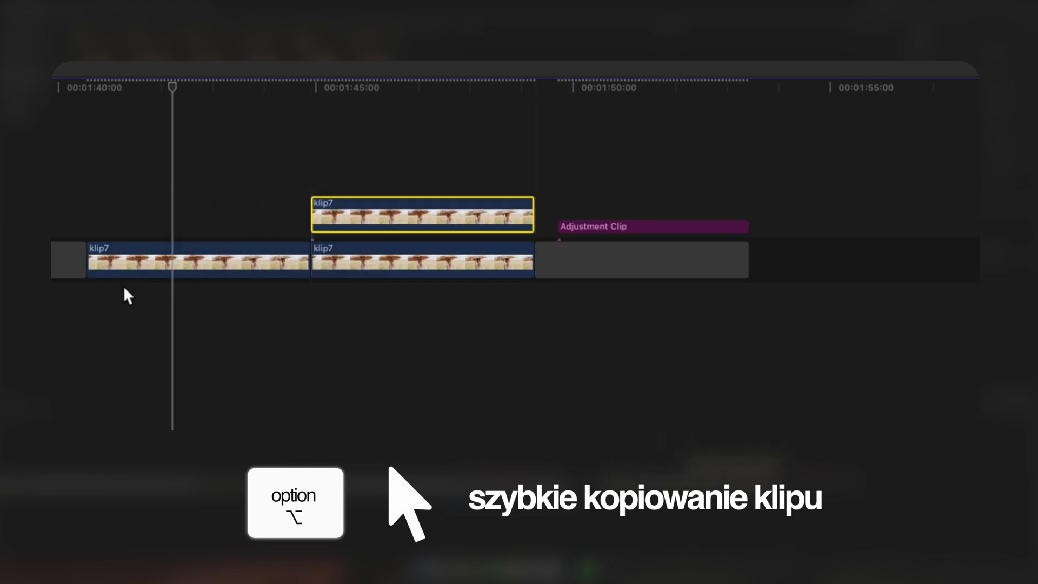
drag(611, 229, 775, 258)
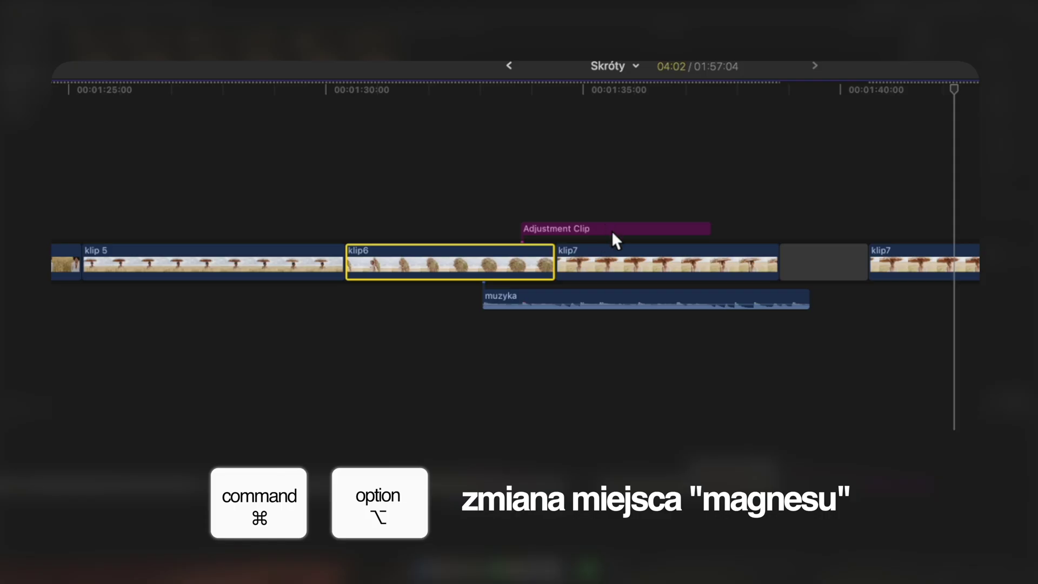
- Move the connection points of the Adjustment Clip and muzyka onto klip7, and try moving klip6 earlier in the timeline
alt+super+click(612, 228)
alt+super+click(617, 305)
drag(441, 270, 329, 250)
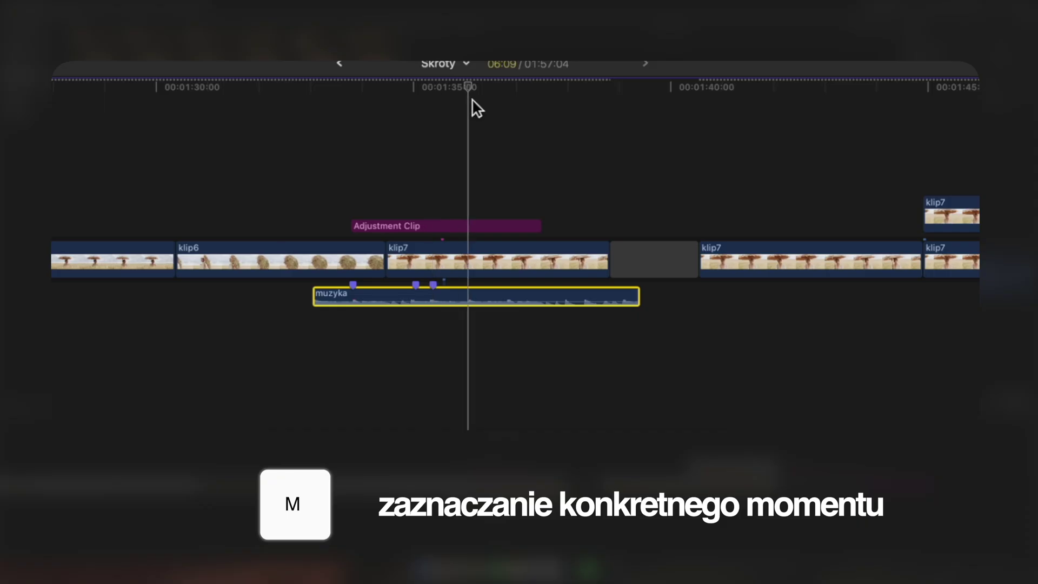
- Add two more markers to the muzyka clip and move the connected klip7 along to a marker with snapping
key(m)
key(m)
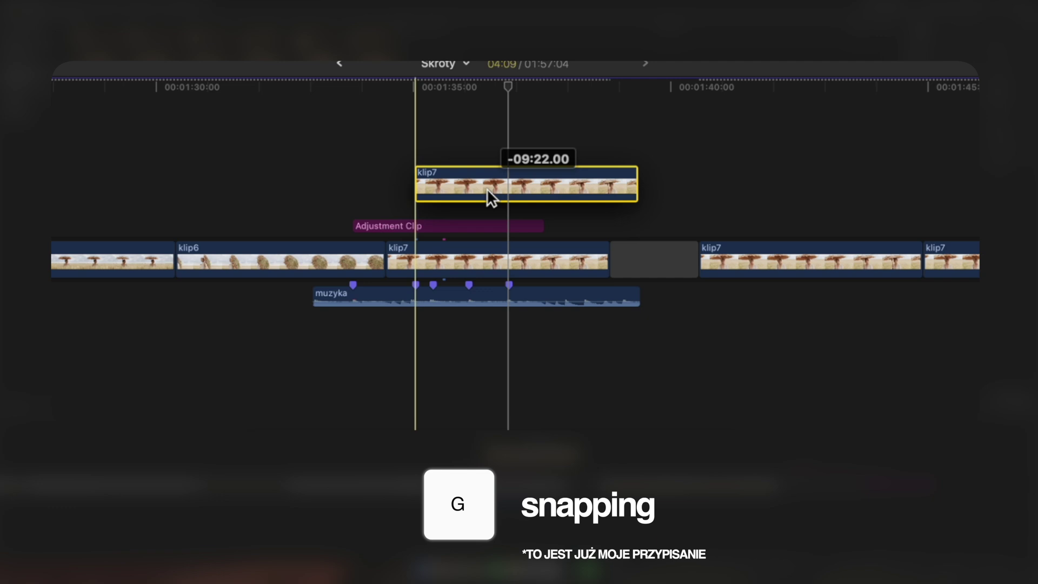
drag(487, 189, 585, 203)
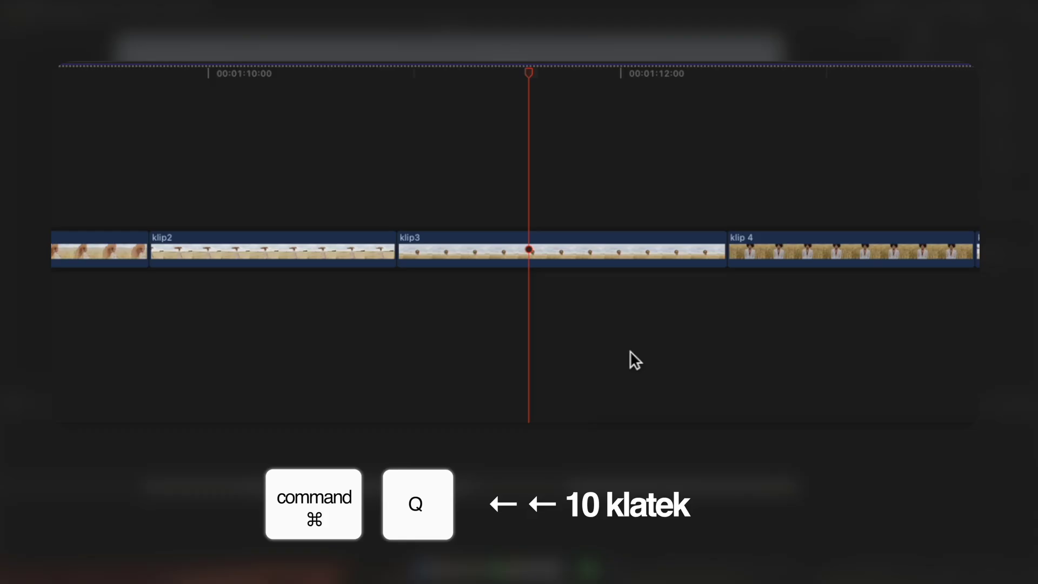
- Move the playhead back 20 frames and forward 20 frames
key(shift+Left)
key(shift+Left)
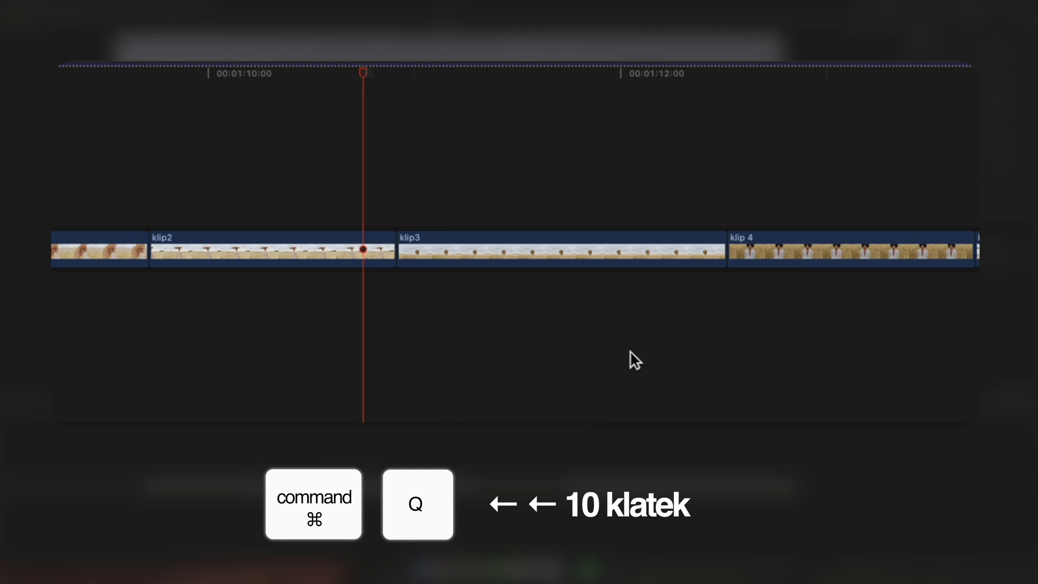
key(shift+Right)
key(shift+Right)
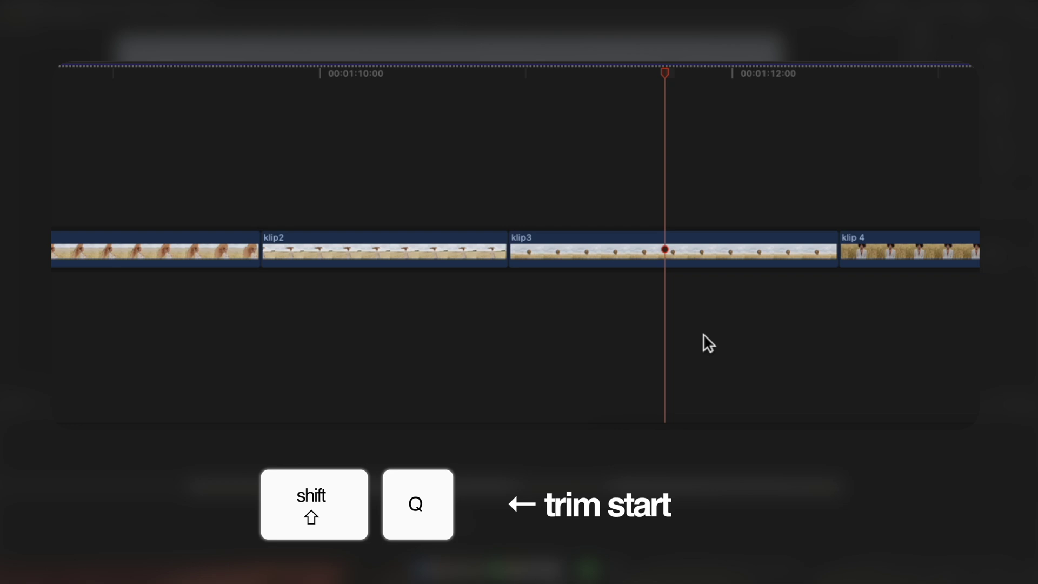
- Trim klip3's start to the playhead and trim its end 10 frames further on
key(shift+q)
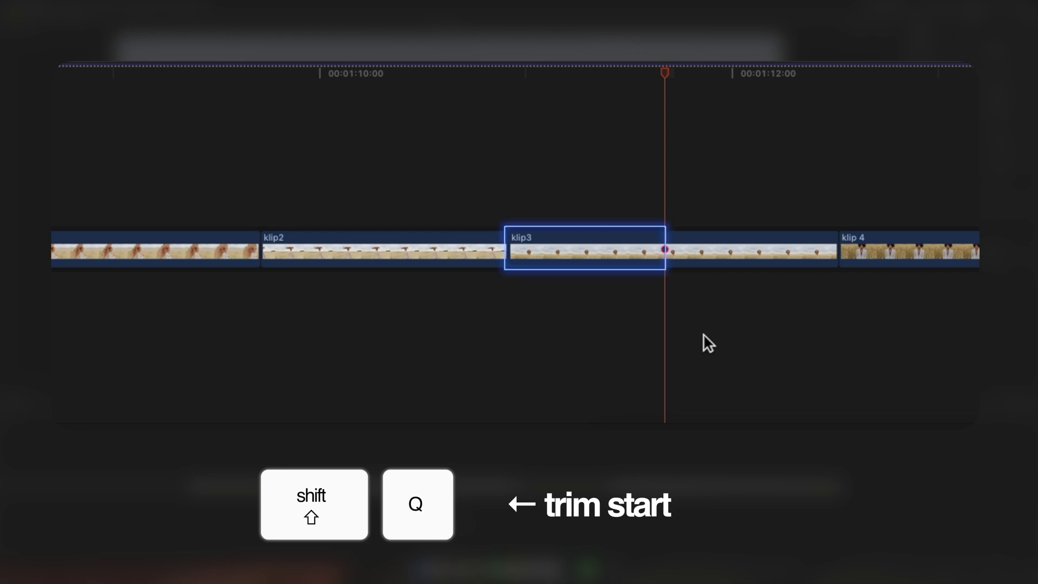
key(shift+q)
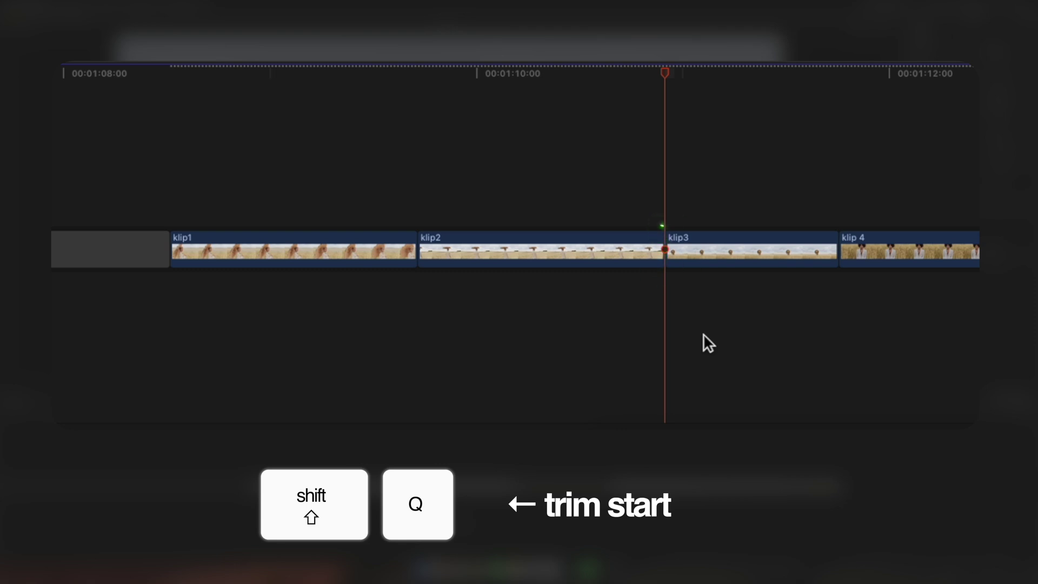
key(shift+Right)
key(shift+e)
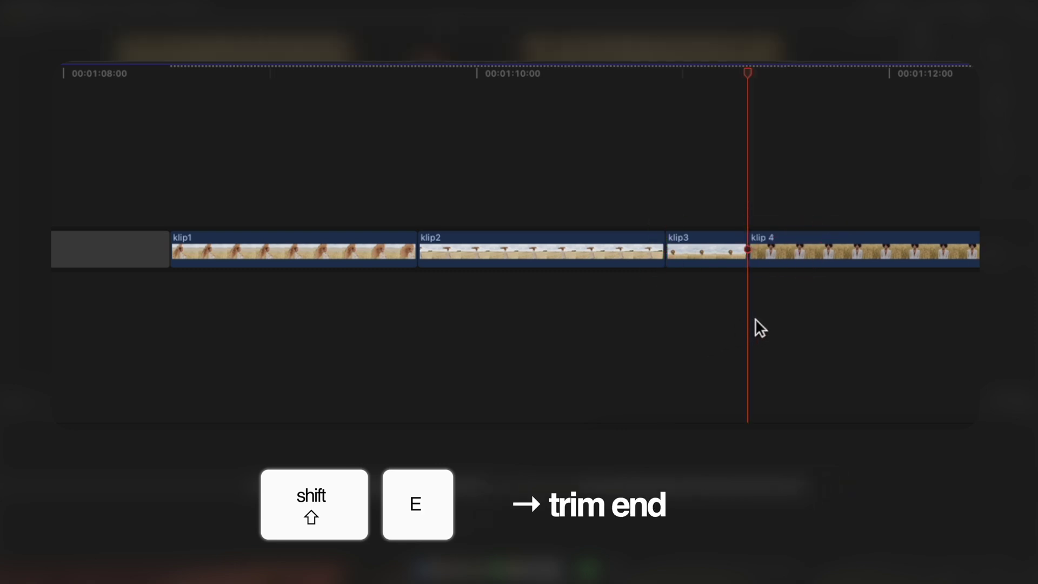
- Lift klip3 out of the storyline, shift it about 5 frames later and overwrite it back into the storyline
click(703, 257)
key(Up)
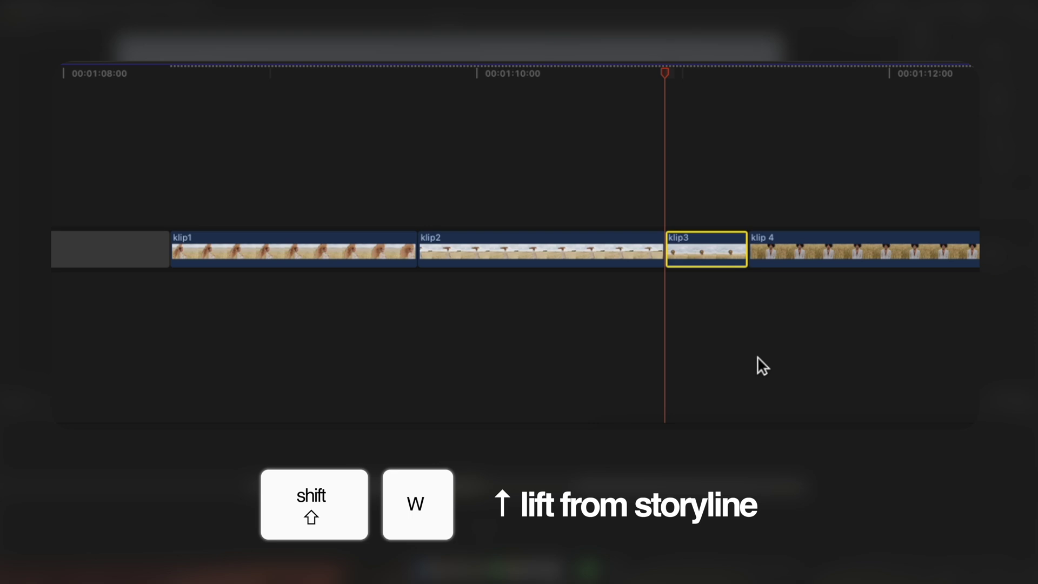
key(shift+w)
drag(718, 196, 763, 197)
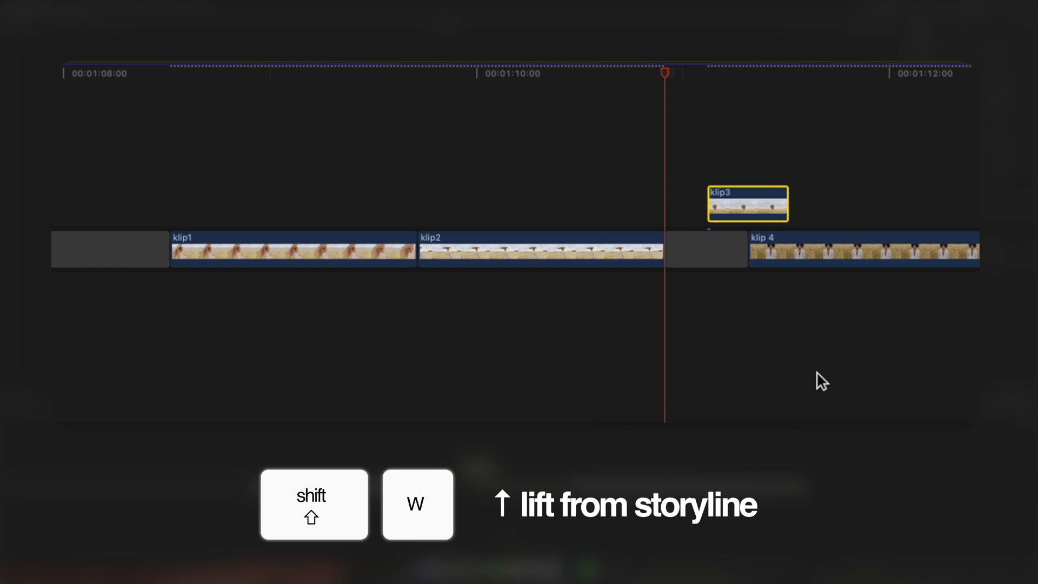
key(super+shift+w)
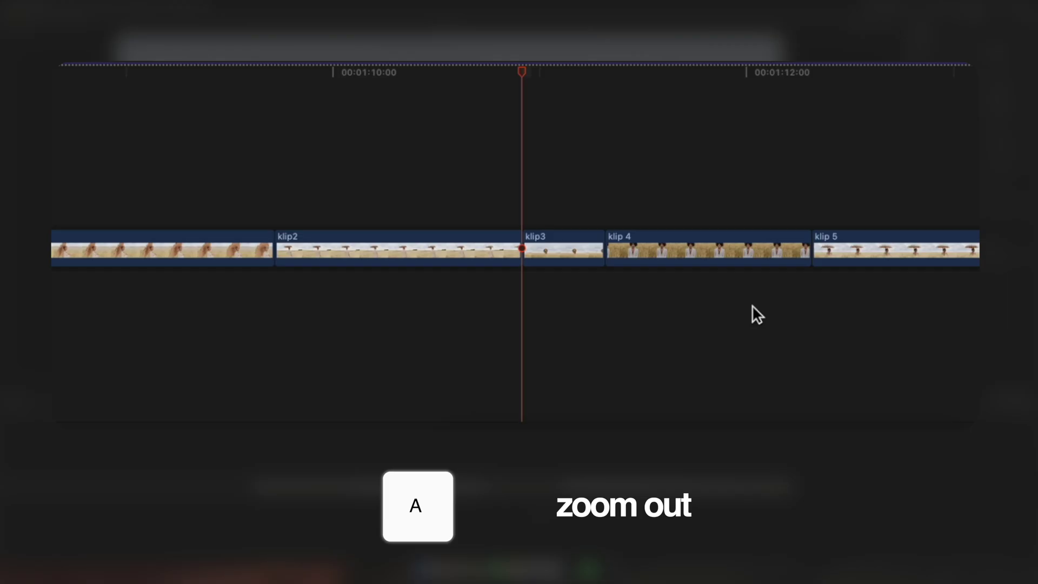
- Zoom out and in on the timeline around the playhead and on the viewer image
key(a)
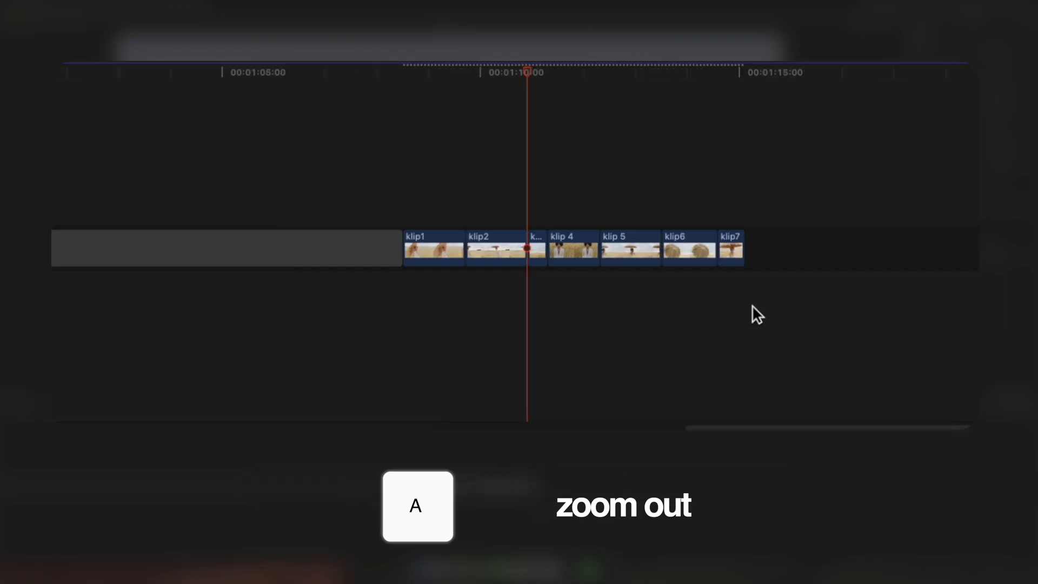
key(s)
key(s)
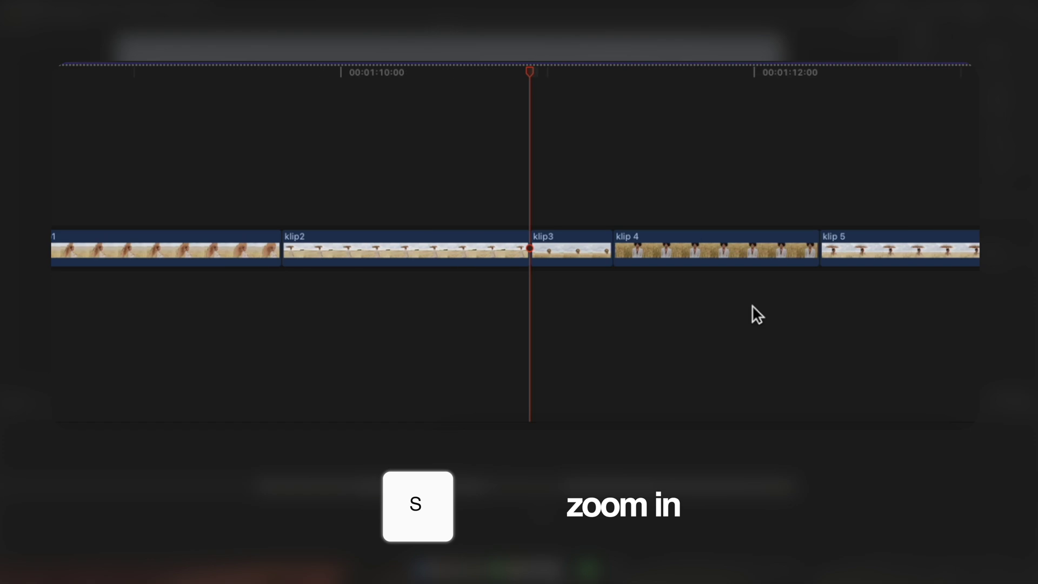
key(s)
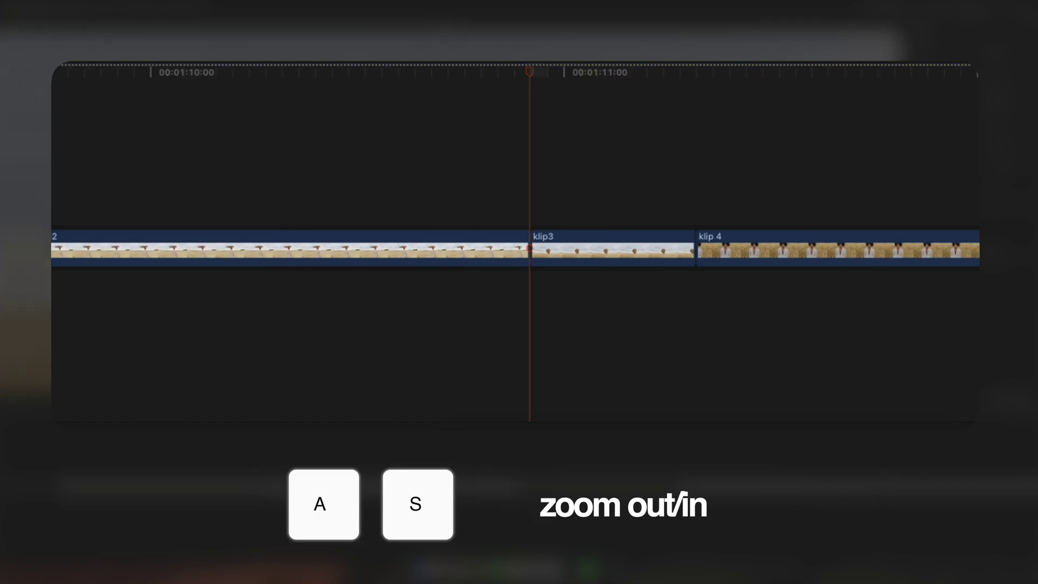
key(s)
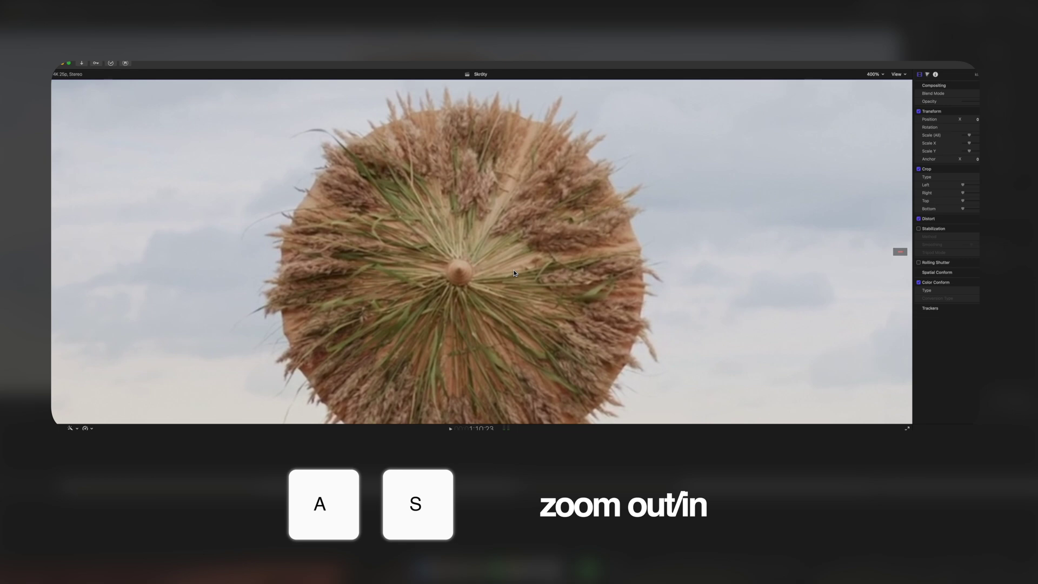
key(a)
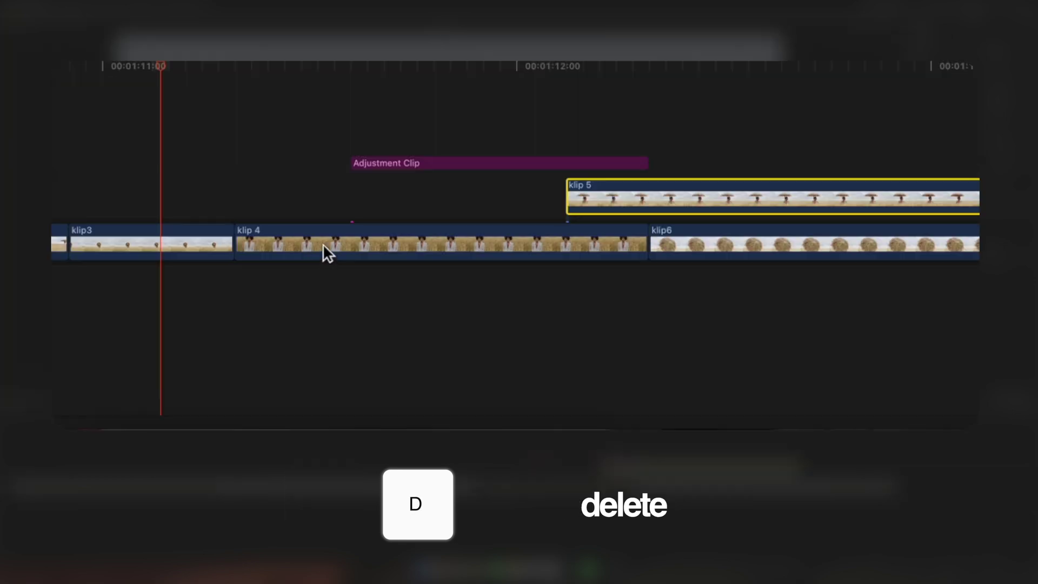
- Delete klip 4 together with its connected clips and undo the deletion
click(323, 244)
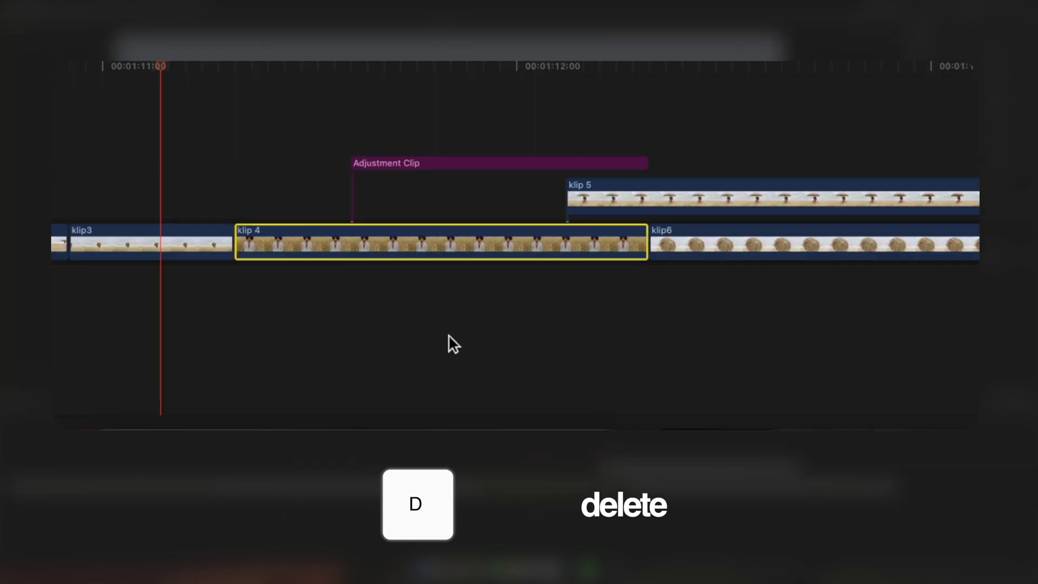
key(Delete)
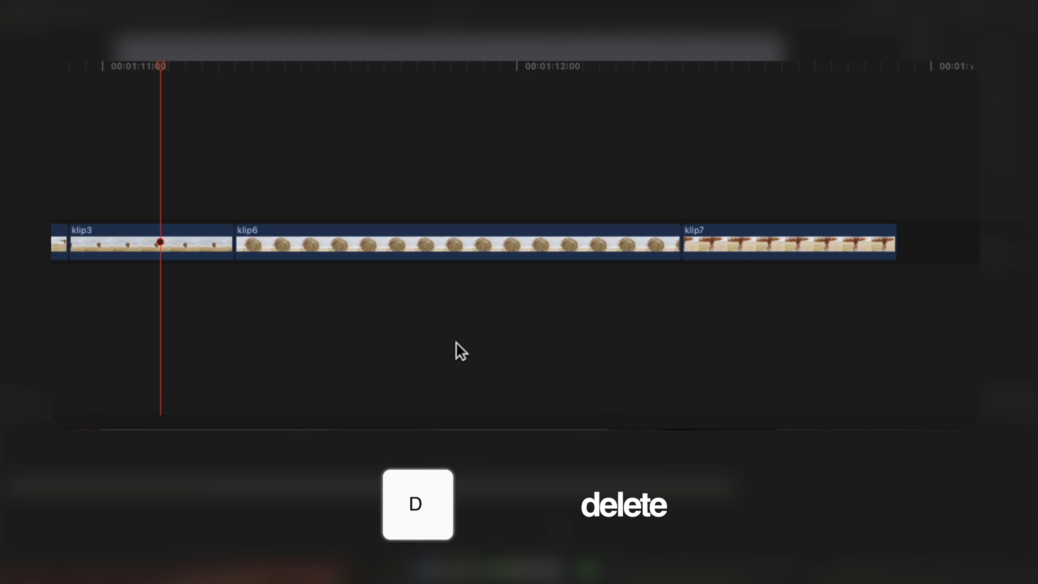
key(super+z)
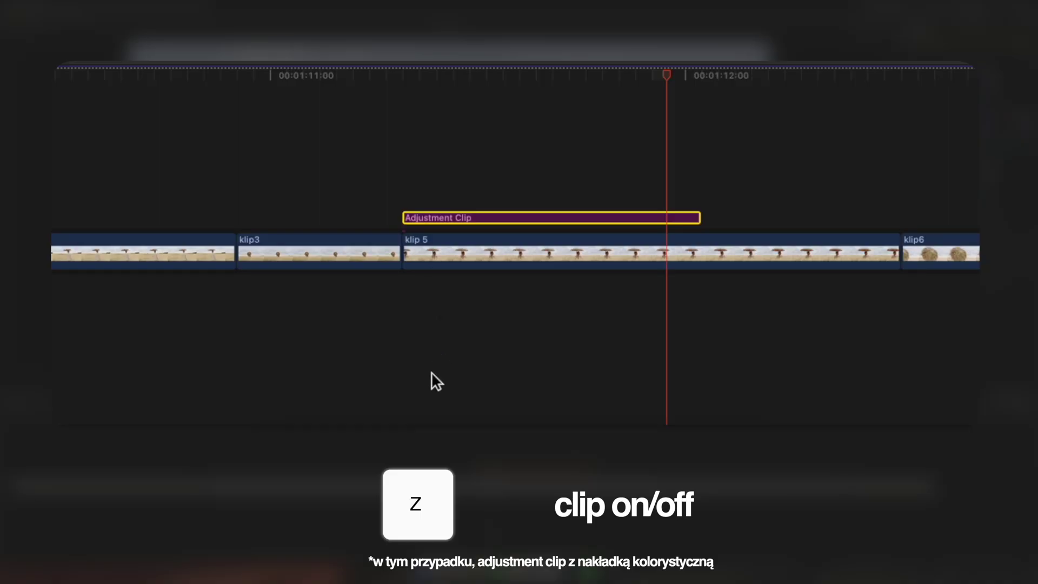
- Toggle the Adjustment Clip off and on to compare its colour overlay, and reset the viewer zoom
key(z)
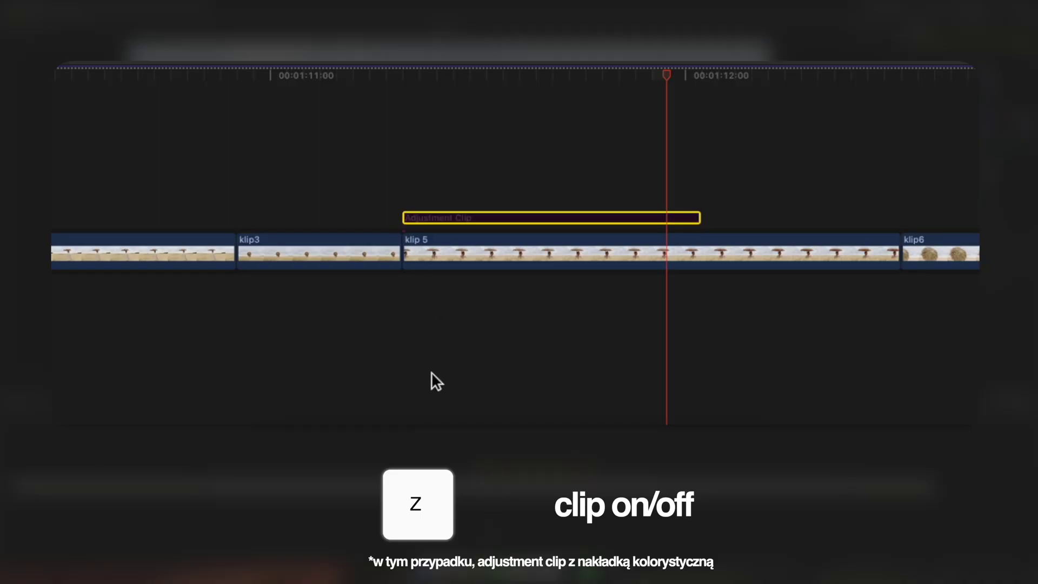
key(z)
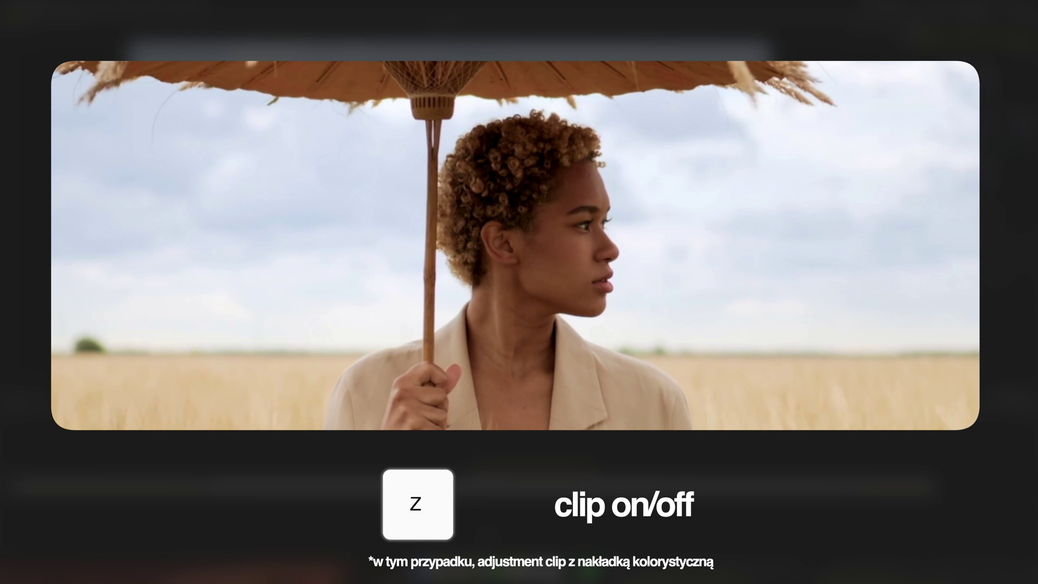
key(z)
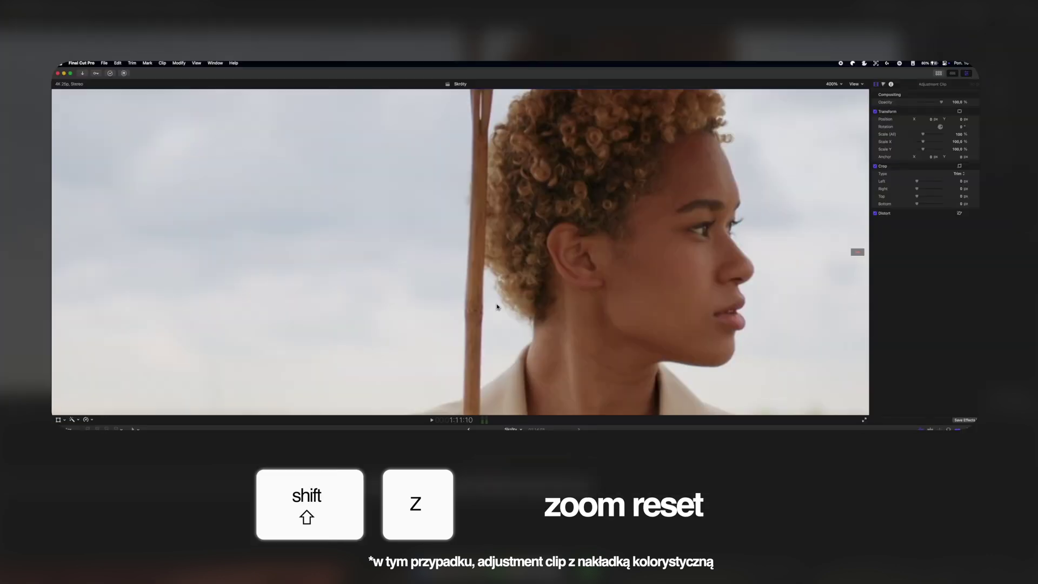
key(shift+z)
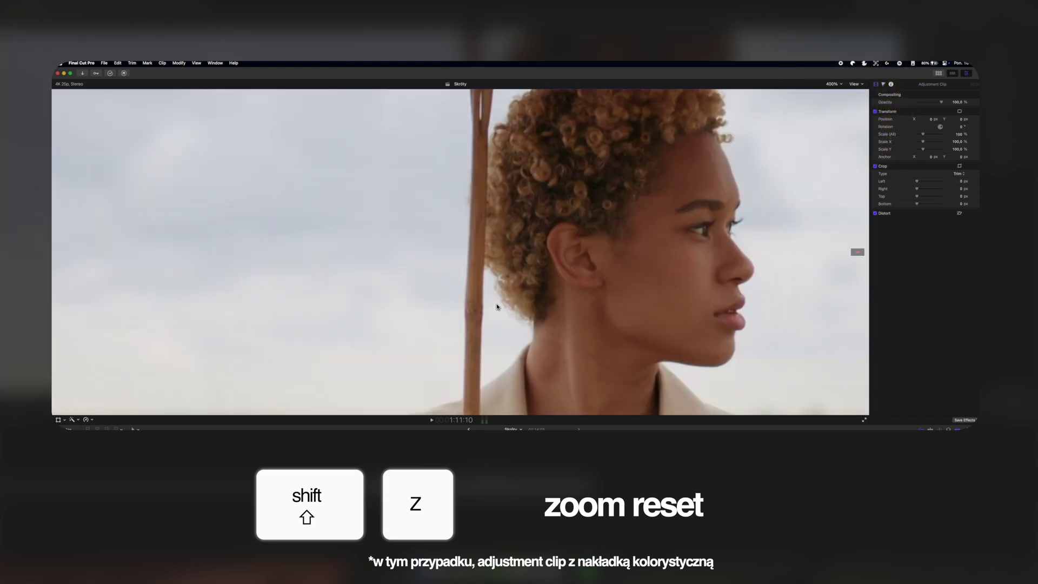
- Reset the viewer zoom so that the whole frame fits in view
key(shift+z)
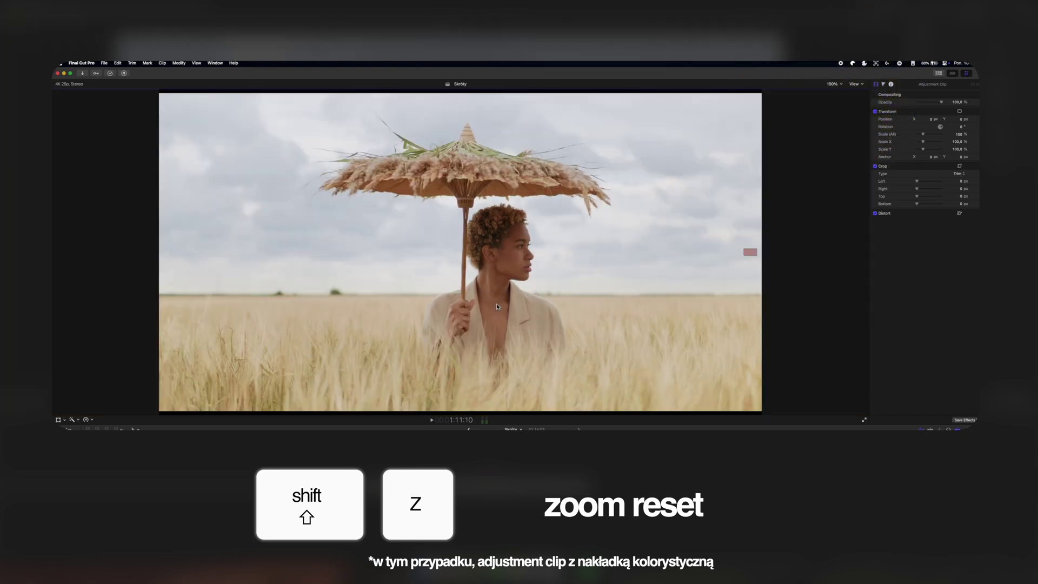
key(shift+z)
key(shift+z)
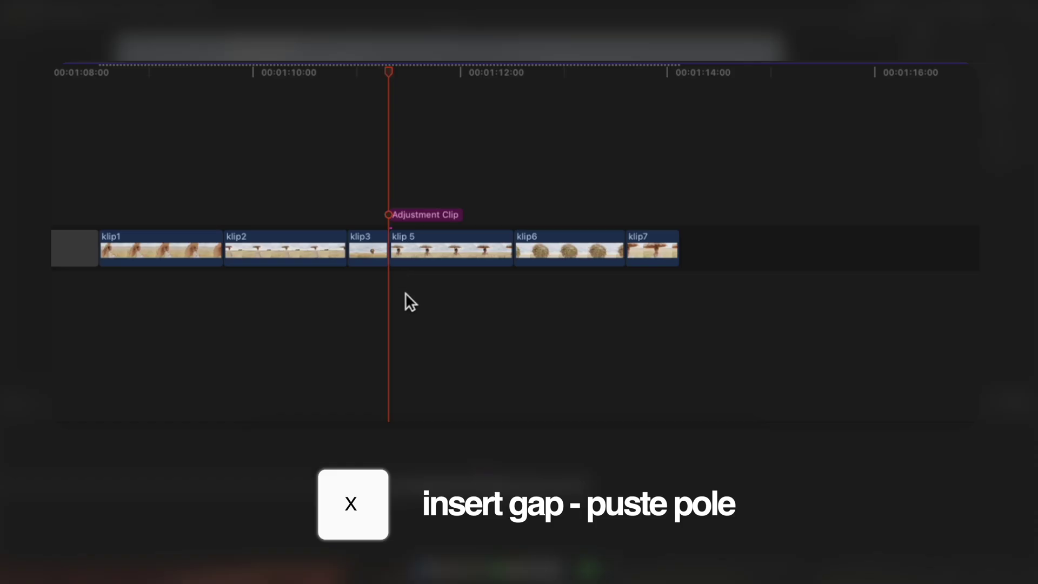
- Insert a gap at the playhead before klip 5 and adjust a range selection inside klip3
key(x)
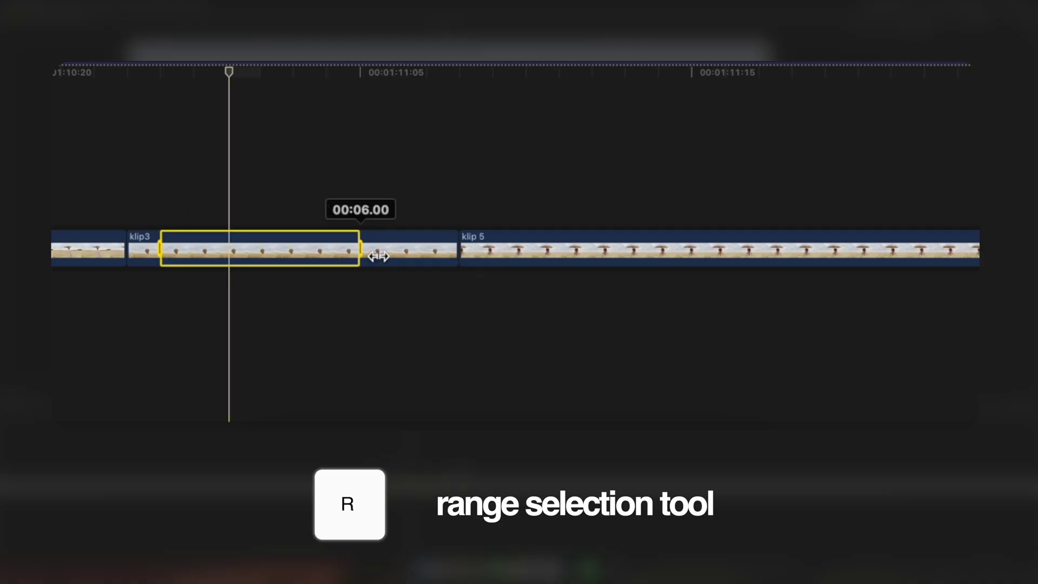
drag(425, 303, 406, 324)
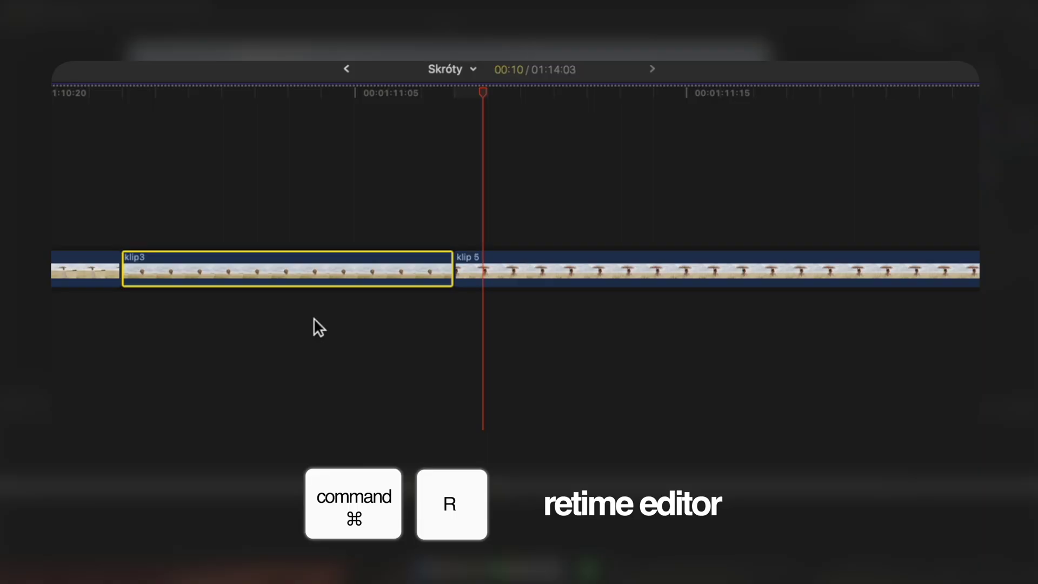
- Slow klip3 down to 62% in the retime editor by extending its end, and view its speed options
key(super+r)
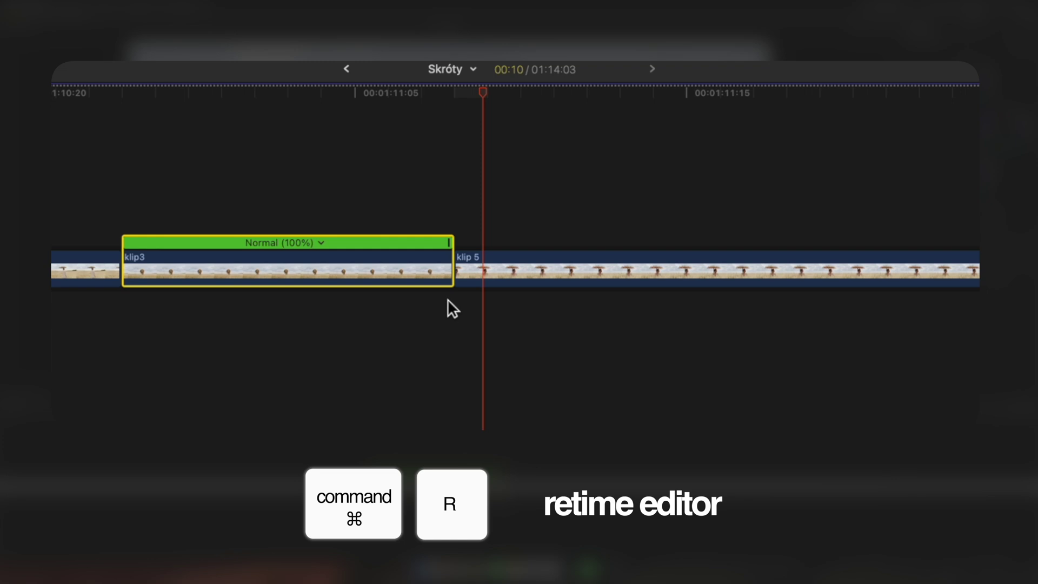
drag(442, 251, 644, 260)
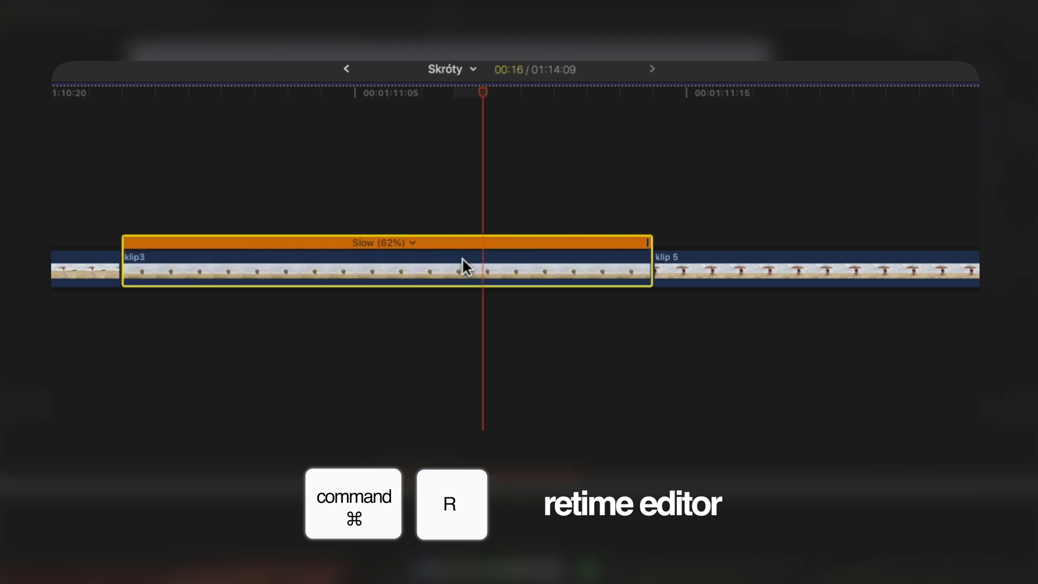
click(418, 245)
mouse_move(458, 285)
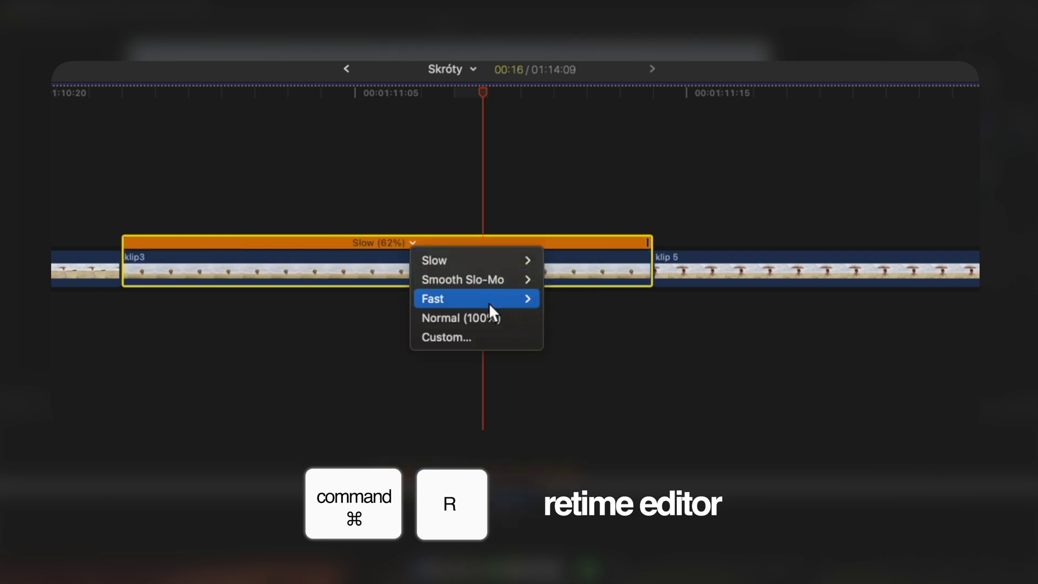
click(495, 336)
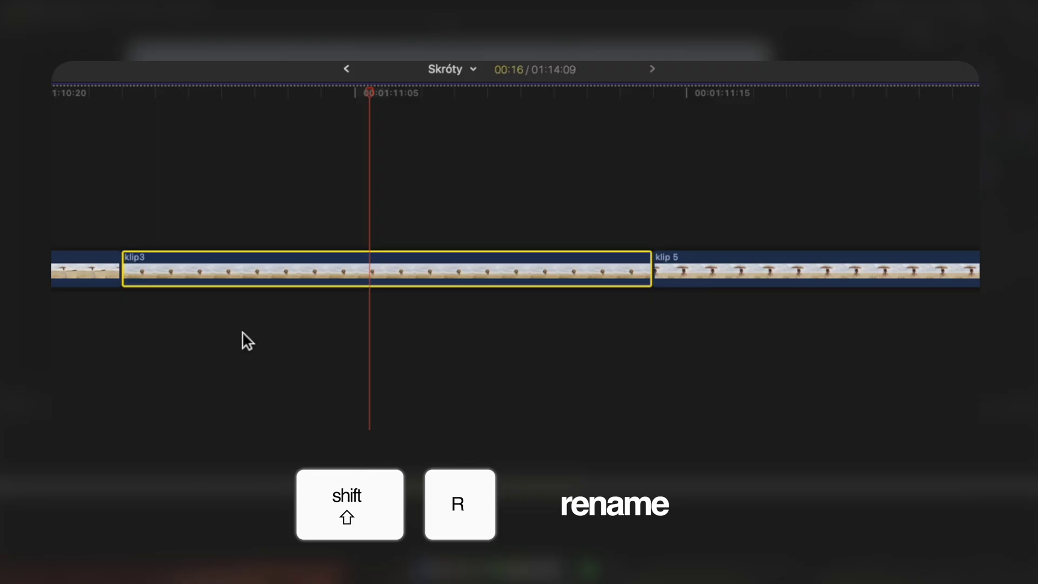
- Rename klip3 to "szeroki kadr"
key(shift+r)
text(sze)
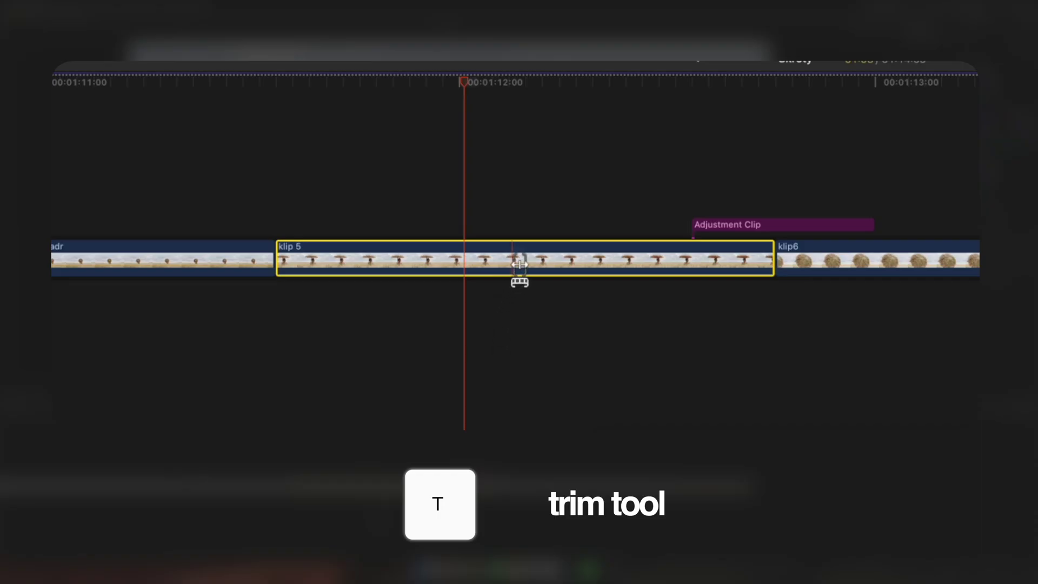
- Slip the footage inside klip 5 with the Trim tool
drag(612, 259, 571, 260)
drag(500, 264, 117, 274)
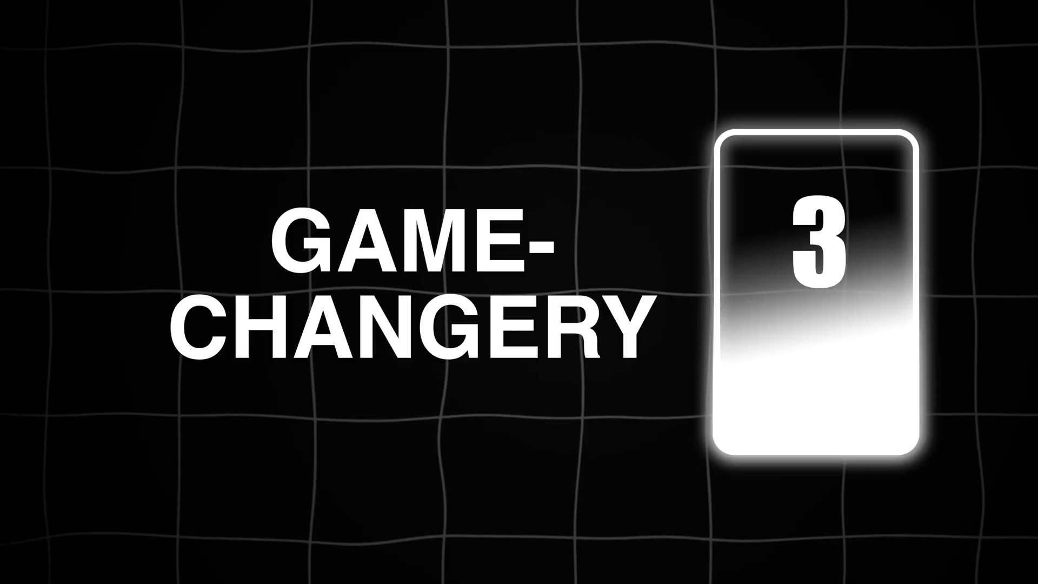
- Combine the fill, 1 and ramka clips into a compound clip named Skróty Clip, and break it apart again
drag(405, 144, 321, 290)
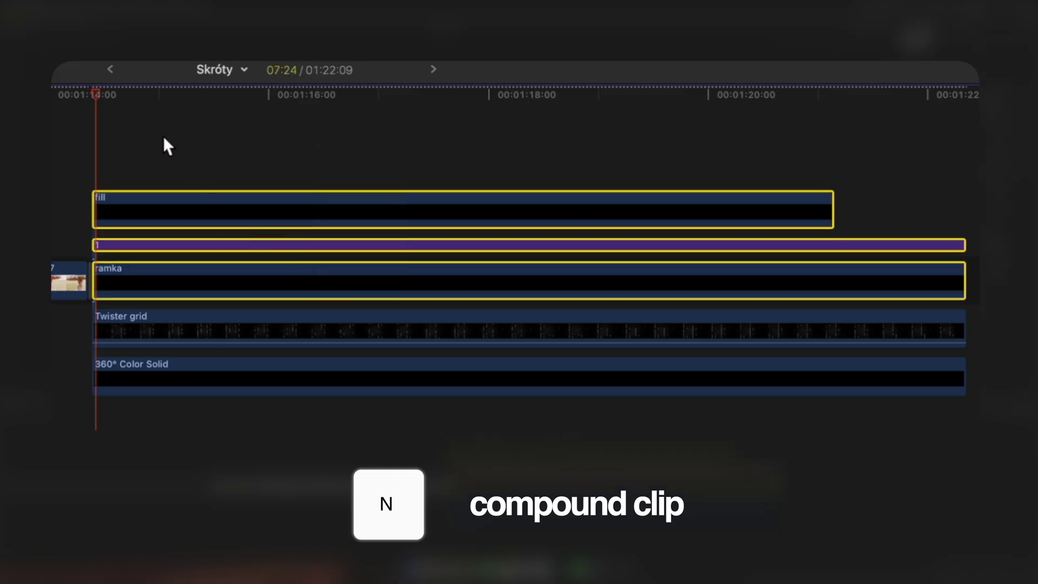
key(n)
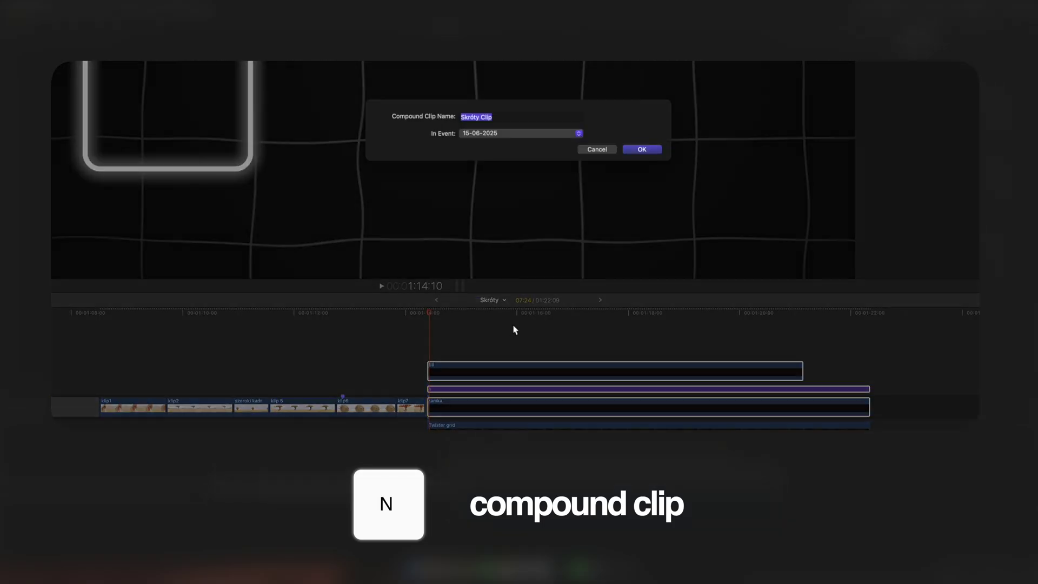
click(642, 155)
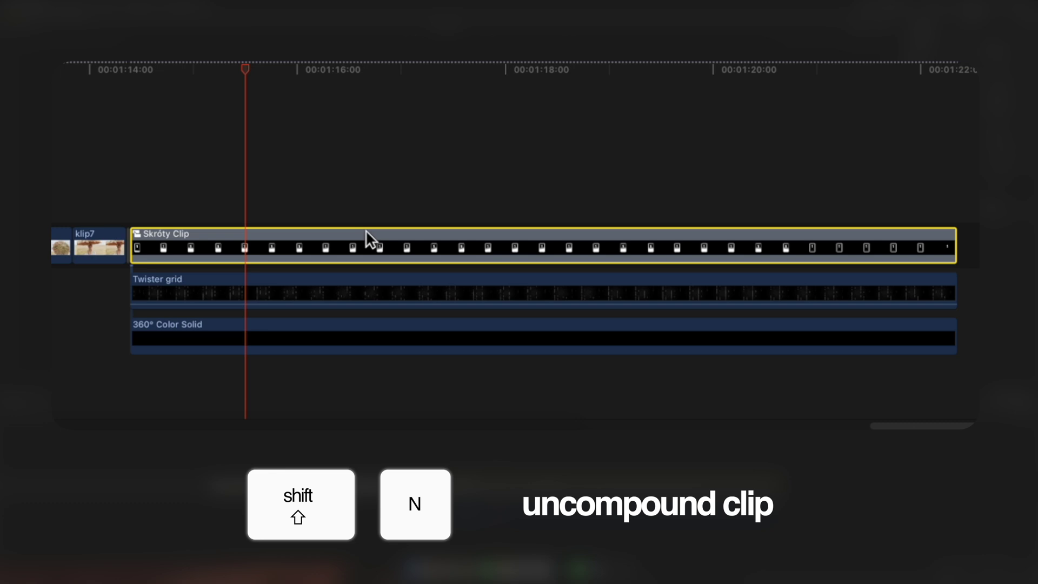
key(shift+n)
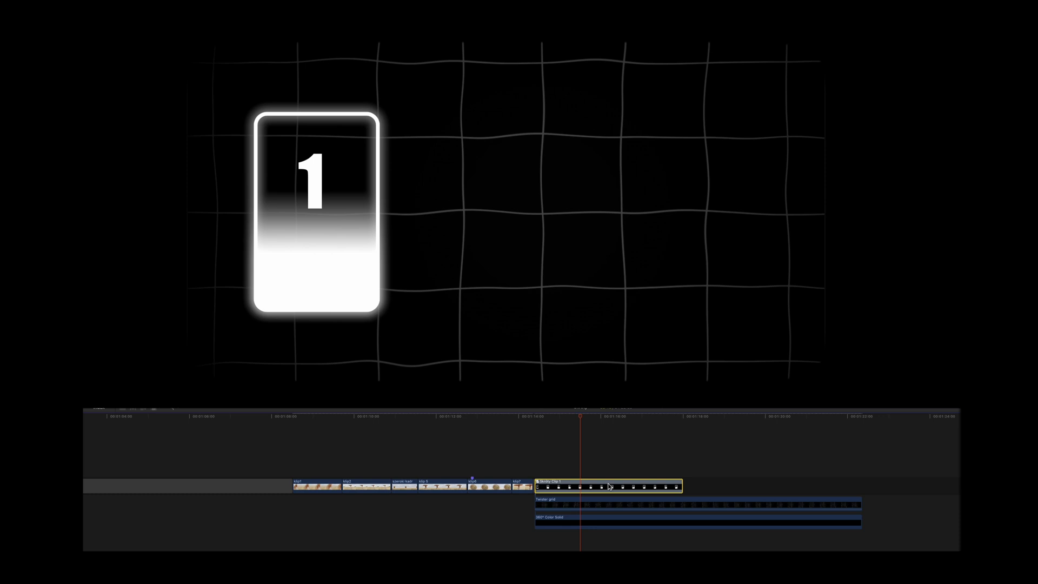
- Place a copy of the compound clip Skróty Clip 1 directly after the original in the main storyline
drag(593, 486, 741, 486)
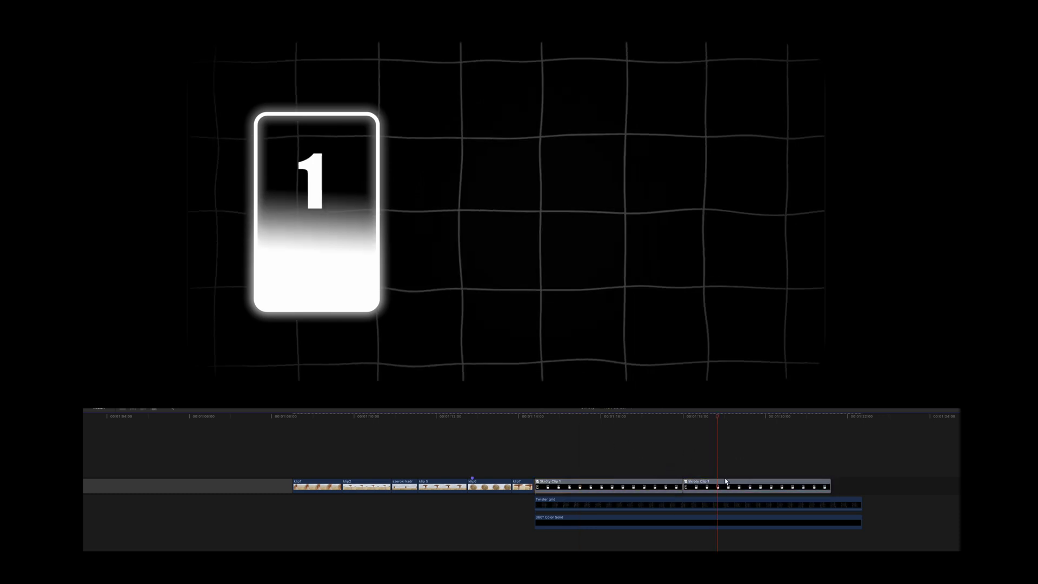